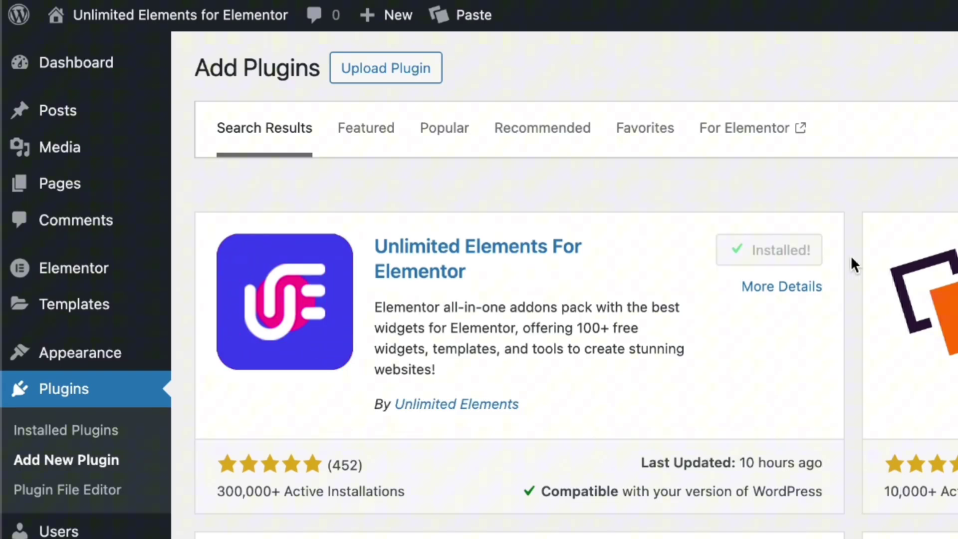
Step: Activate the Unlimited Elements plugin and install its Video on Hover widget from the library
click(798, 256)
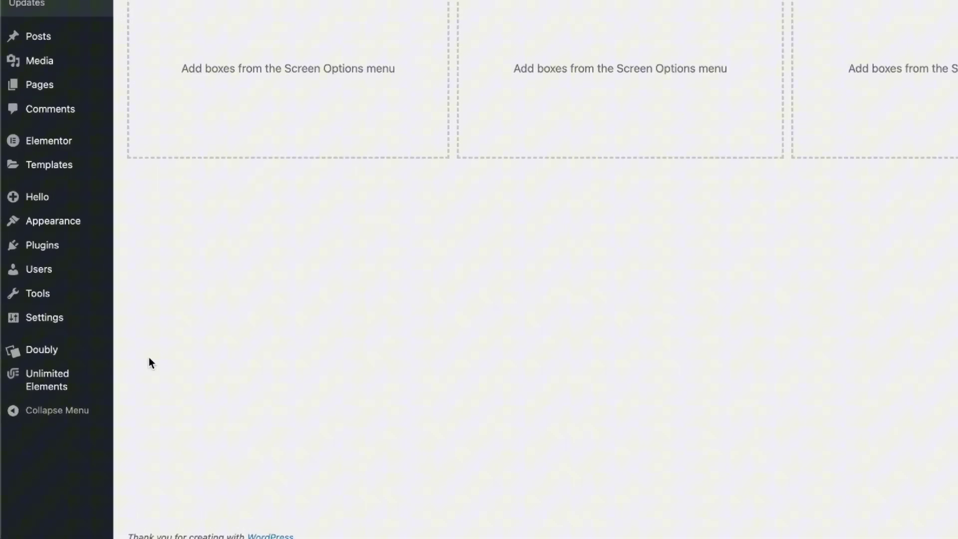
mouse_move(64, 348)
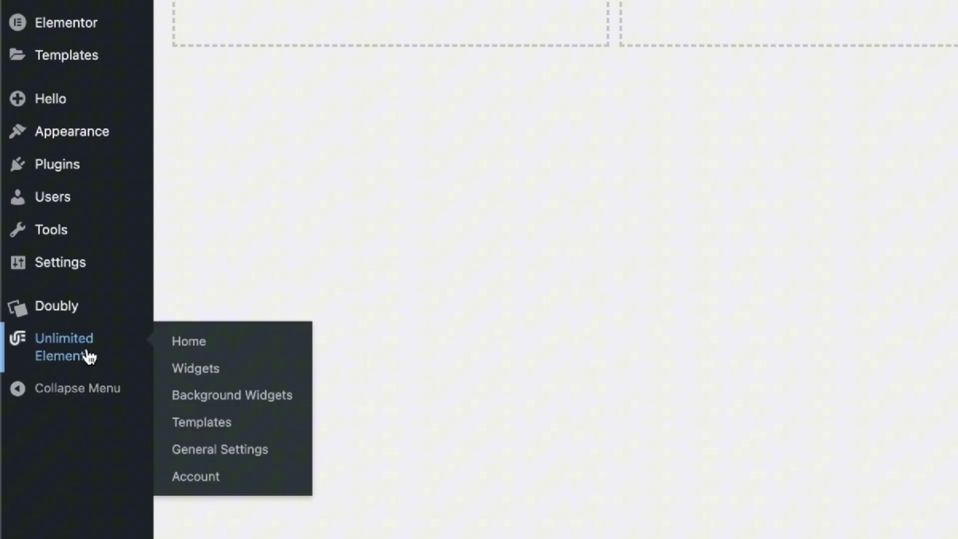
click(160, 368)
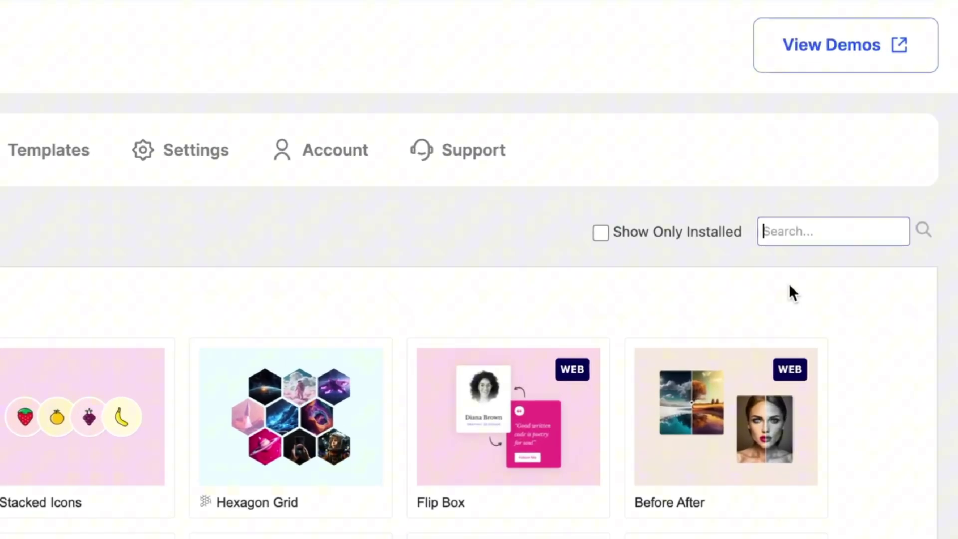
text(video on hover)
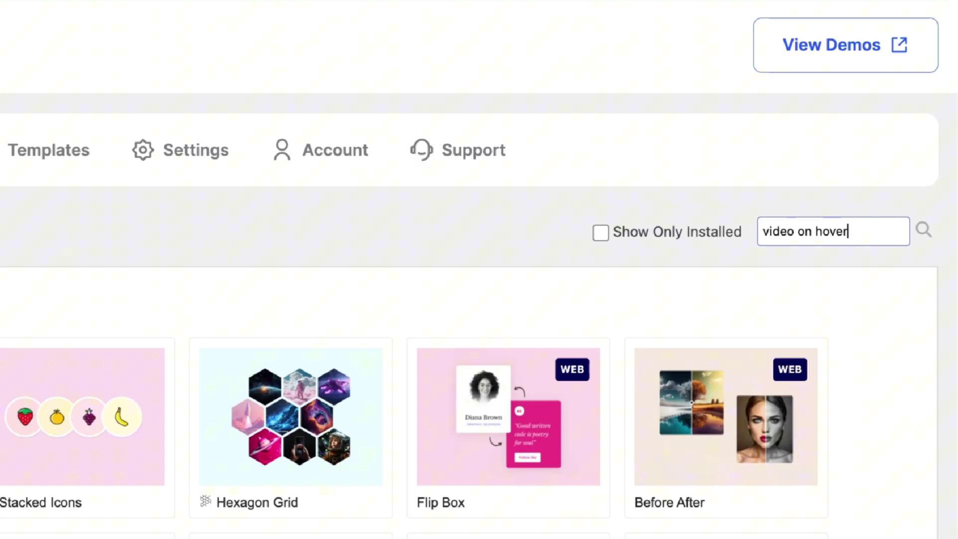
mouse_move(310, 270)
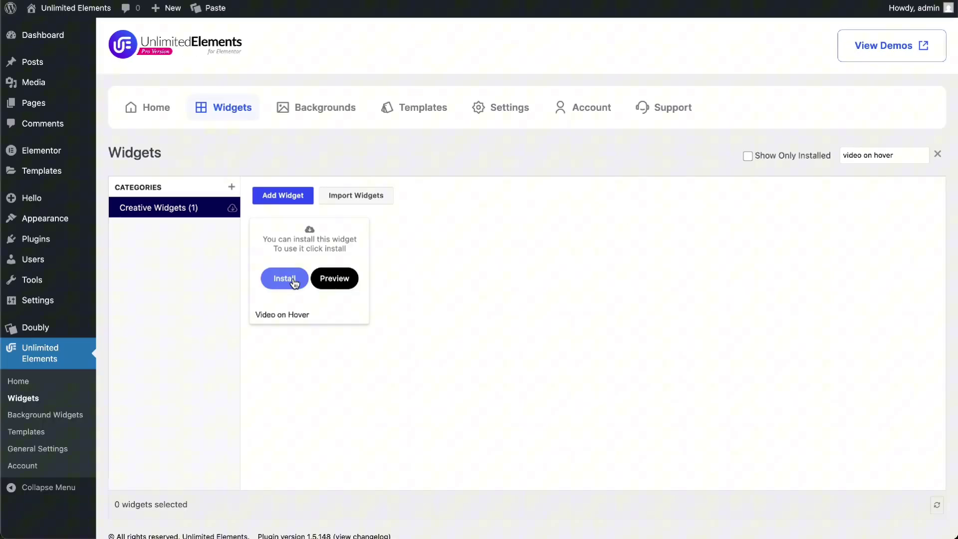
click(285, 279)
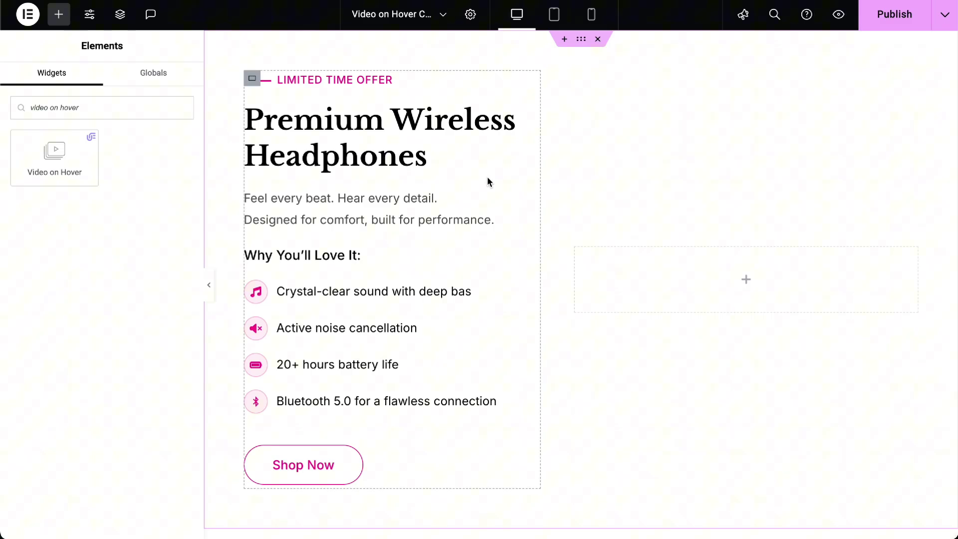
Step: Place a Video on Hover widget in the empty container showing the full-size headphones image
drag(35, 163, 683, 275)
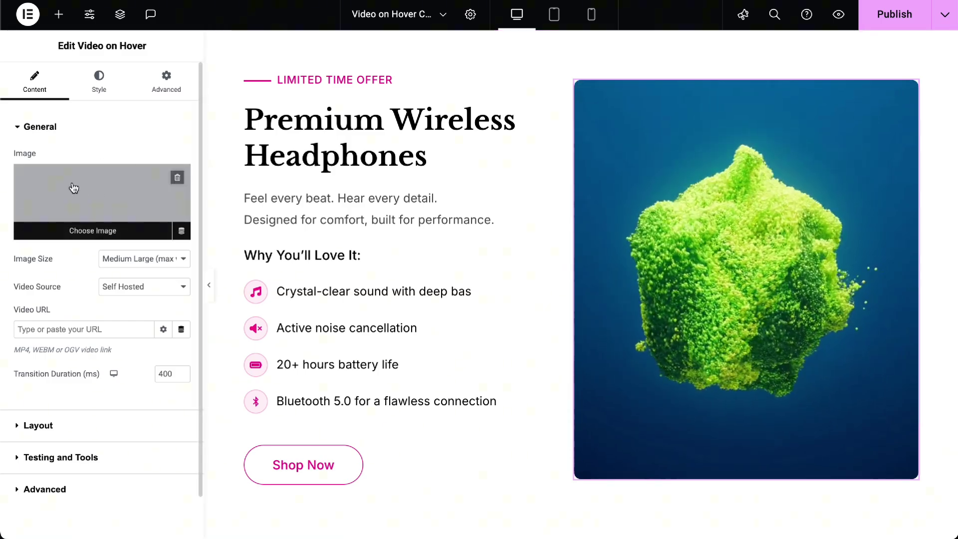
click(74, 188)
click(908, 500)
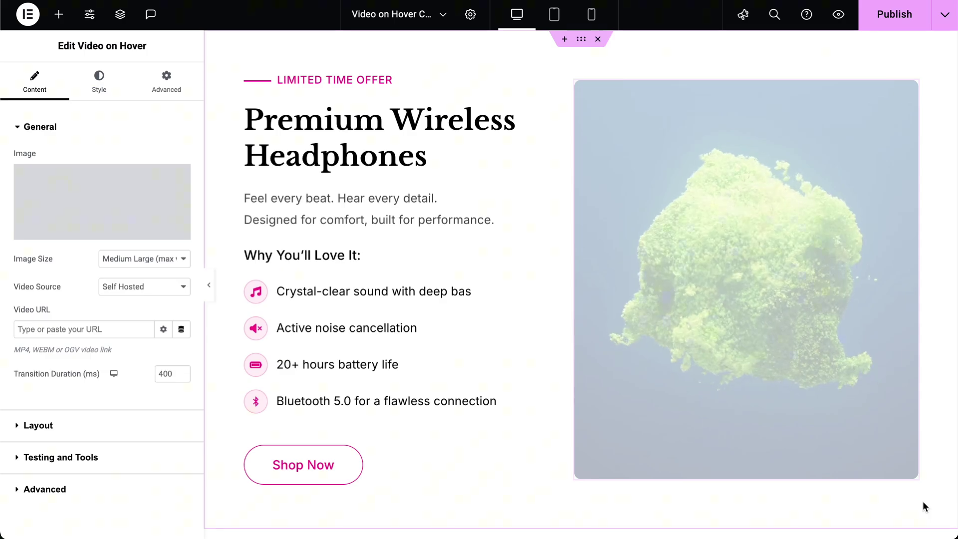
click(164, 265)
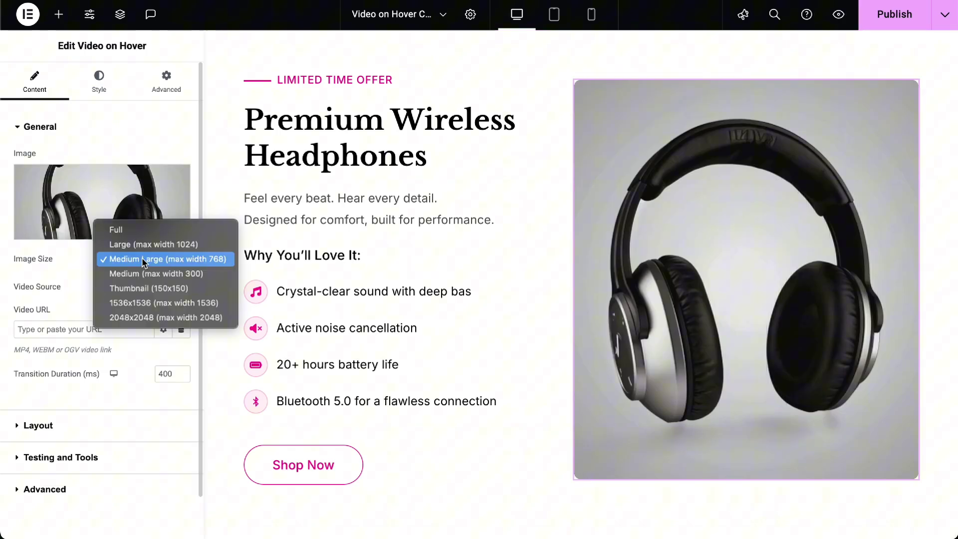
click(127, 233)
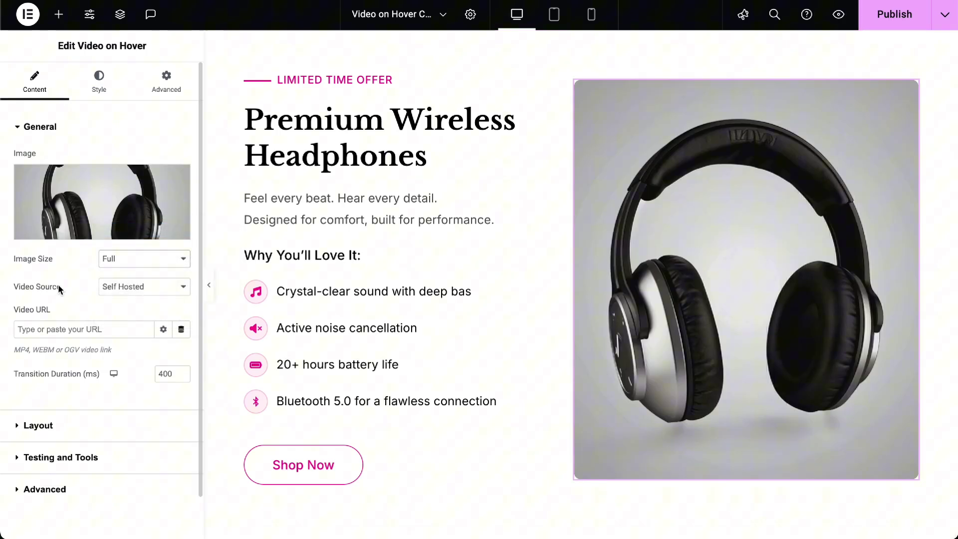
Step: Set the video source to Self Hosted and paste the headphones video URL
click(120, 288)
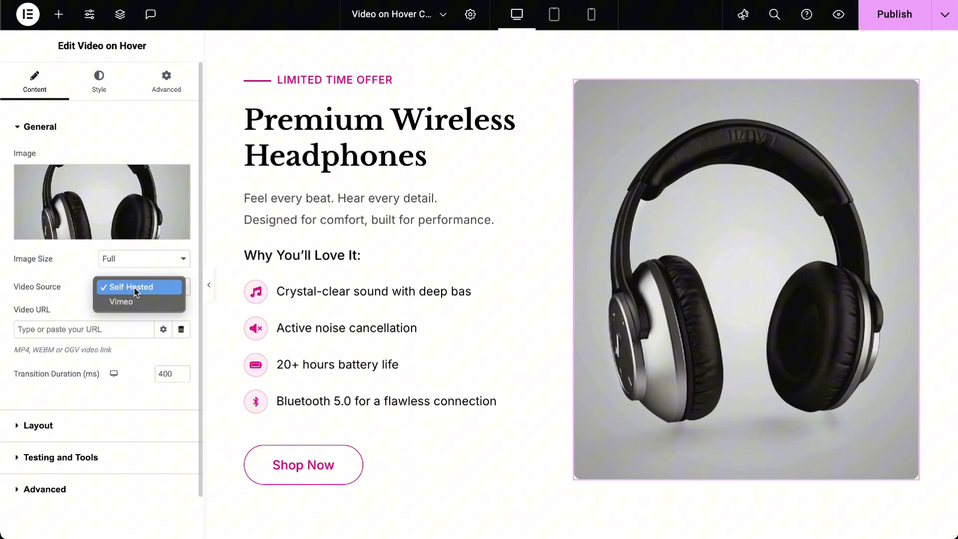
click(135, 290)
click(124, 304)
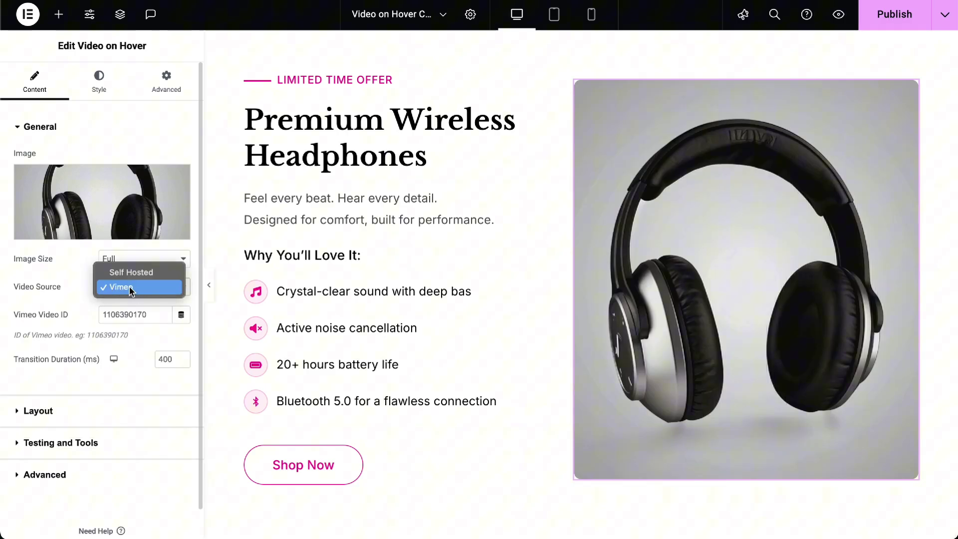
click(132, 273)
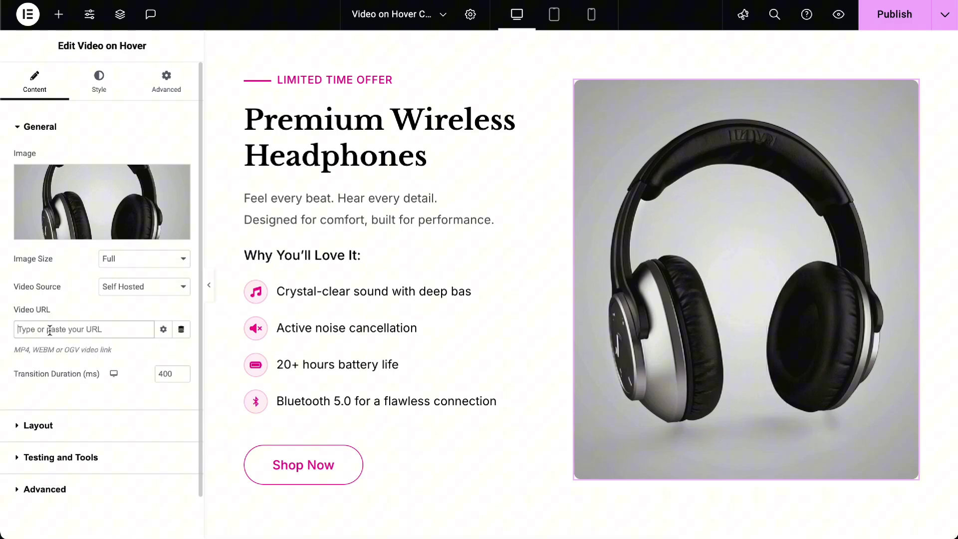
key(ctrl+v)
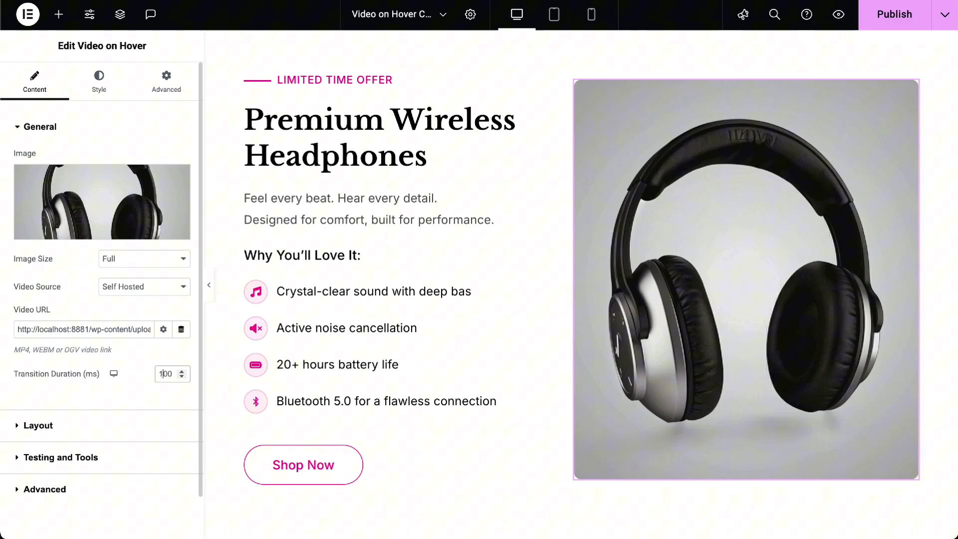
Step: Turn on a dark overlay for all devices with a Play icon on it
click(135, 424)
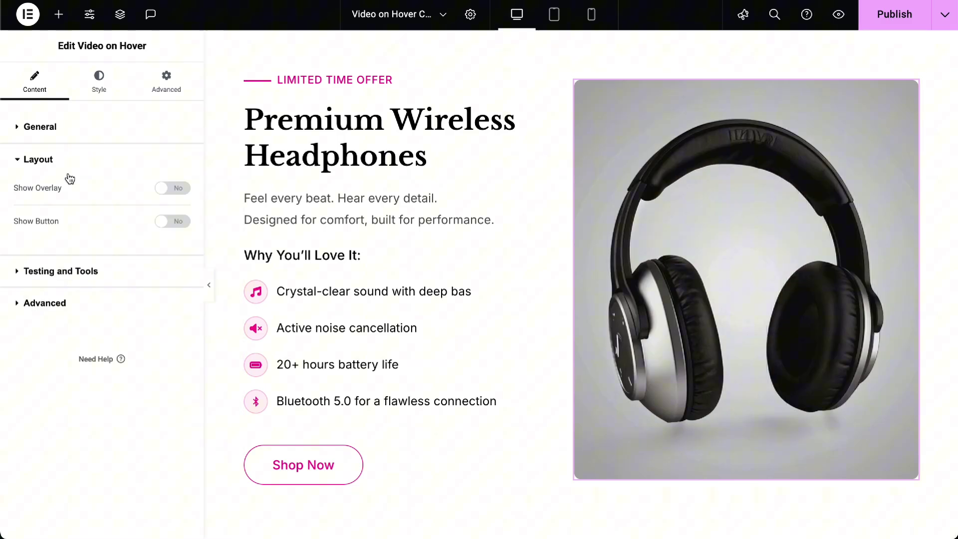
click(174, 190)
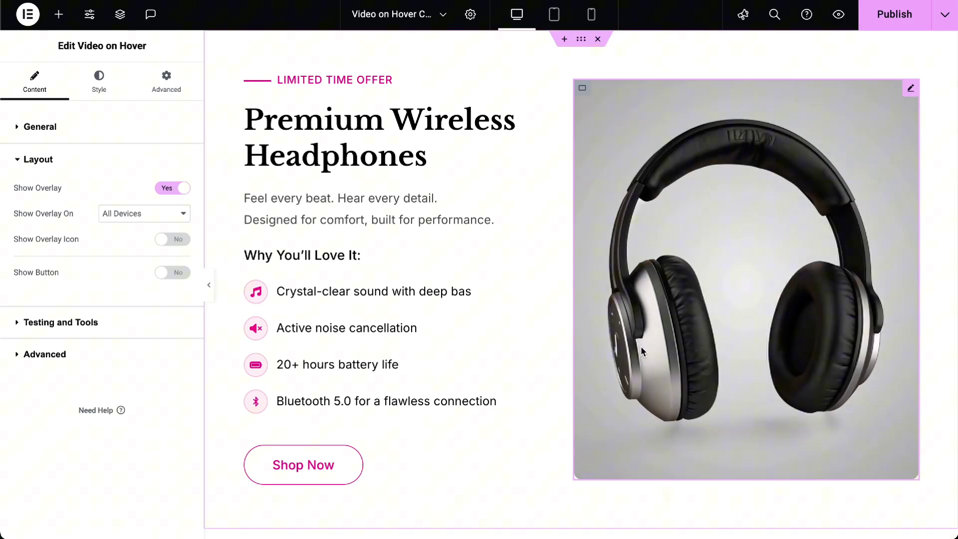
click(133, 216)
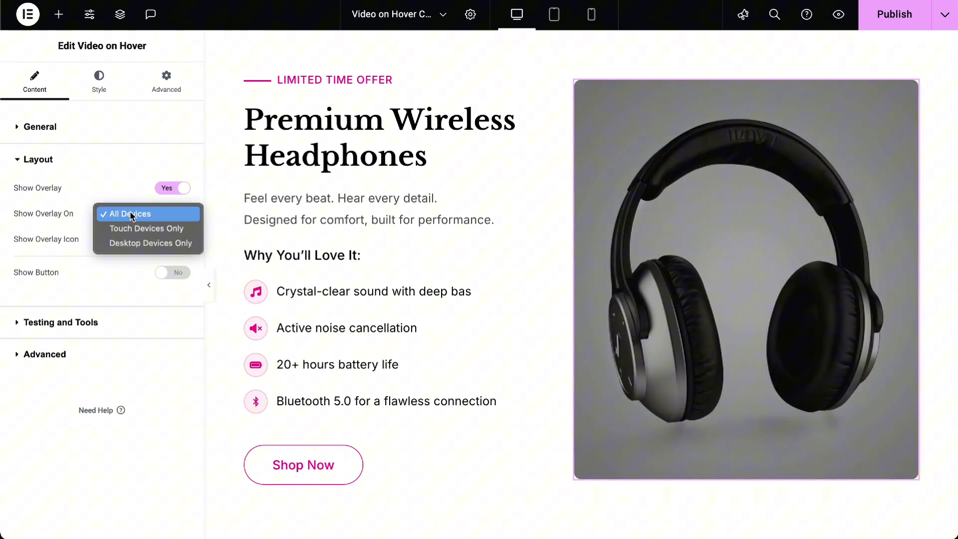
click(129, 215)
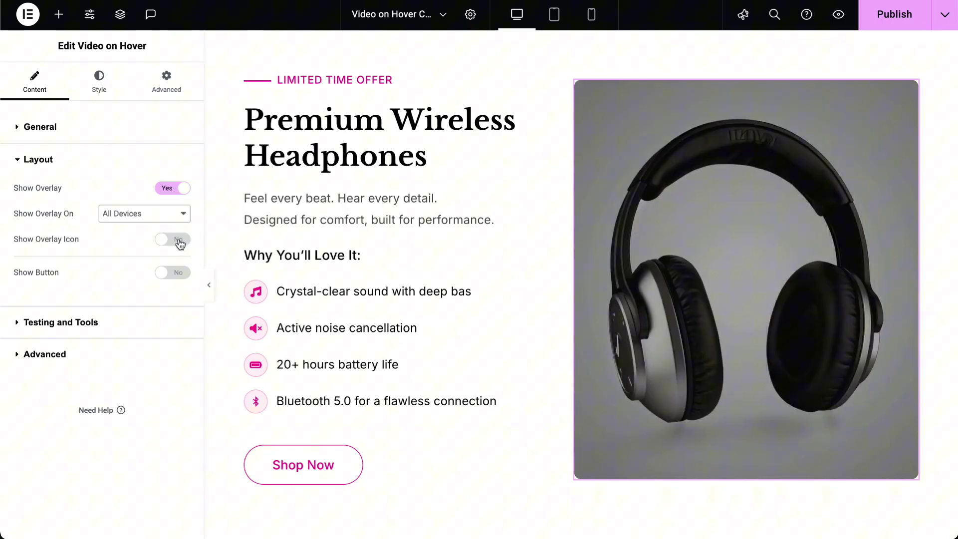
click(172, 240)
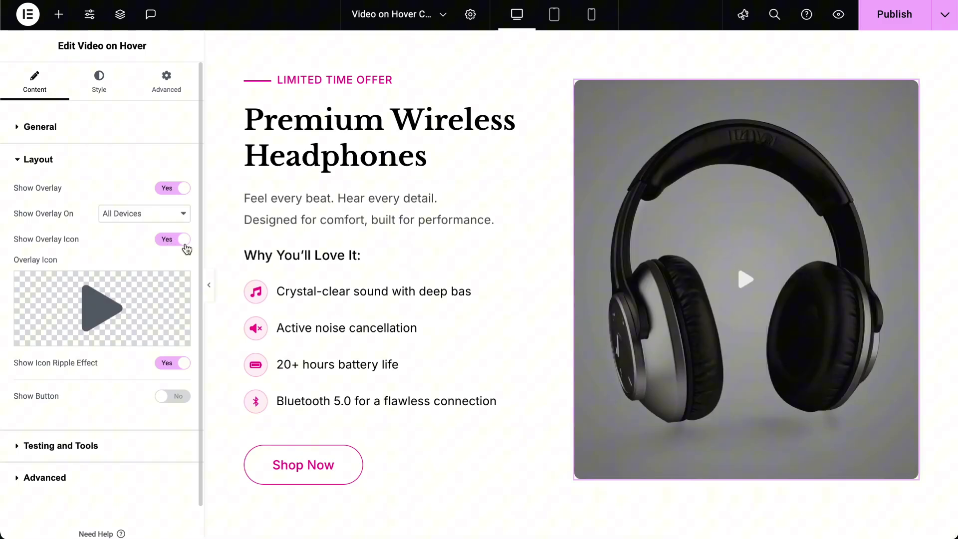
click(111, 297)
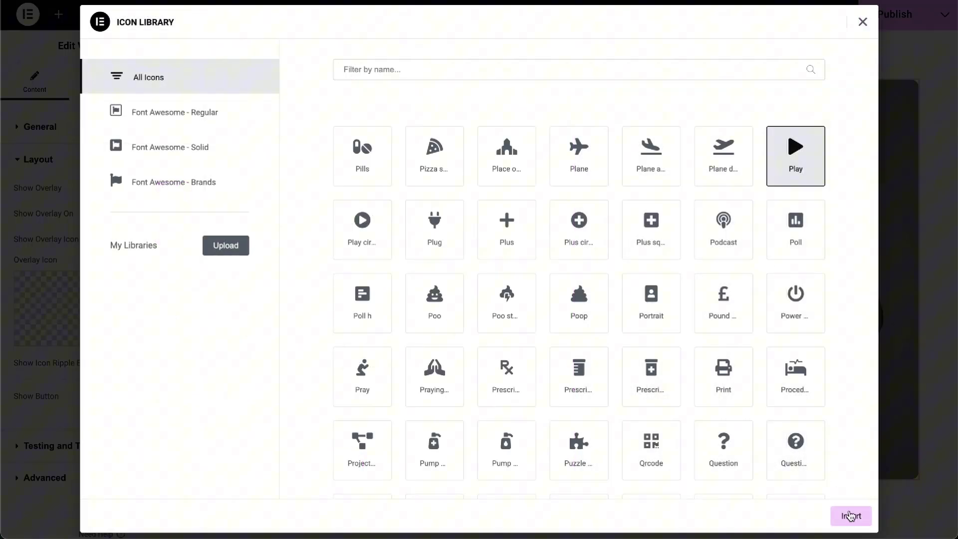
click(851, 516)
scroll(177, 331, down, 1)
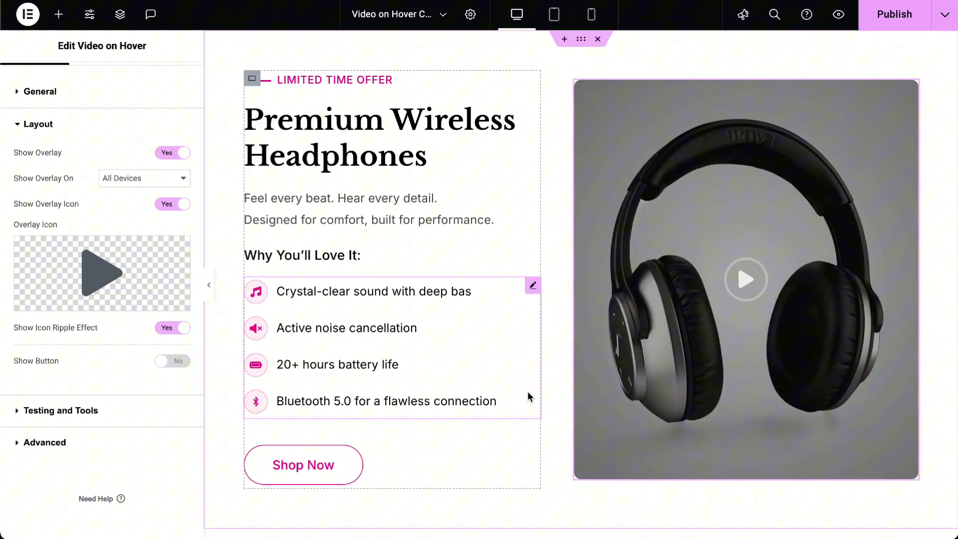
Step: Add a hover button labelled 'Get It Today for $49' with its button icon turned off
click(172, 362)
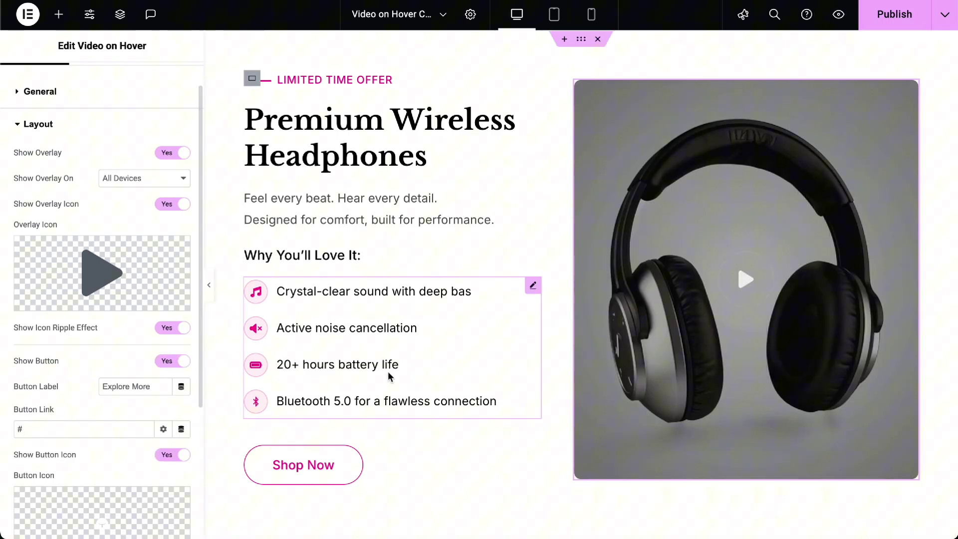
click(726, 449)
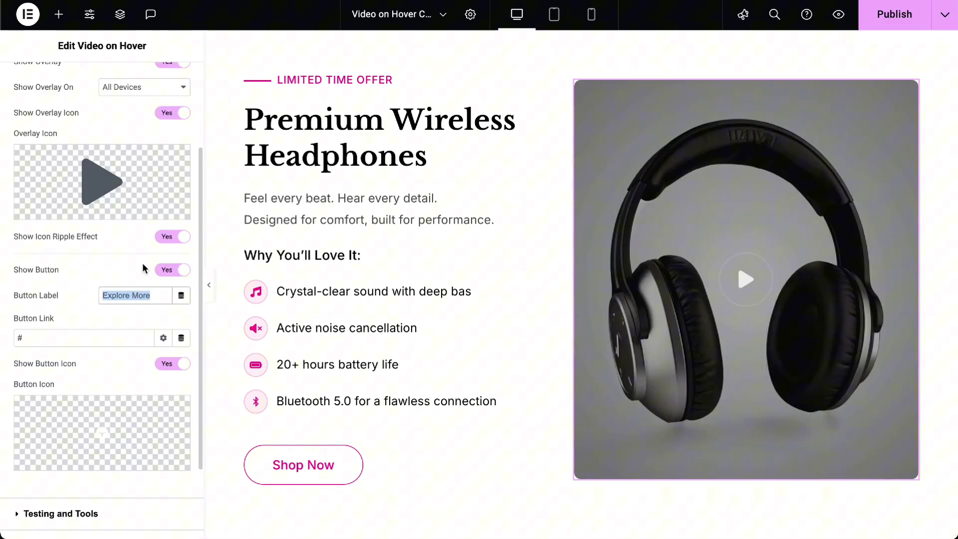
text(Get It Today for $49)
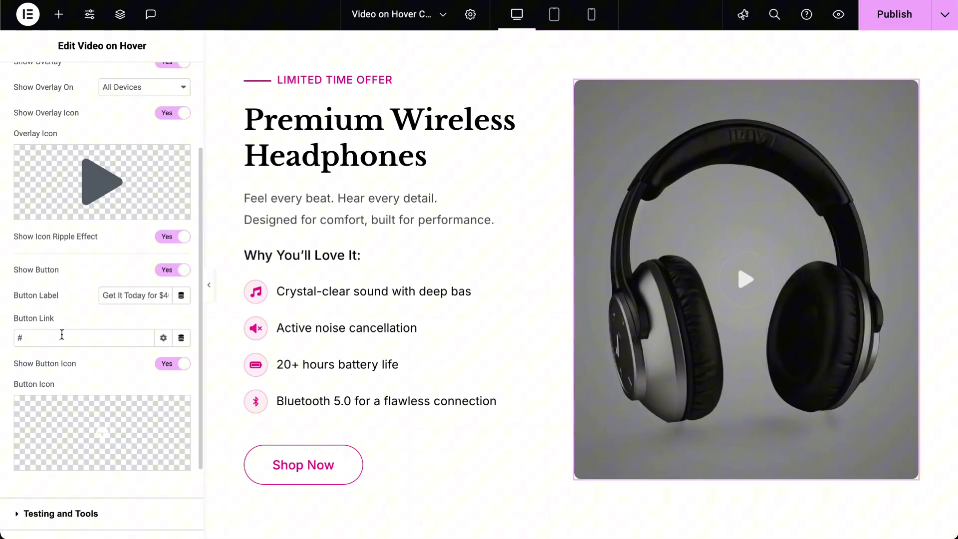
scroll(183, 311, down, 2)
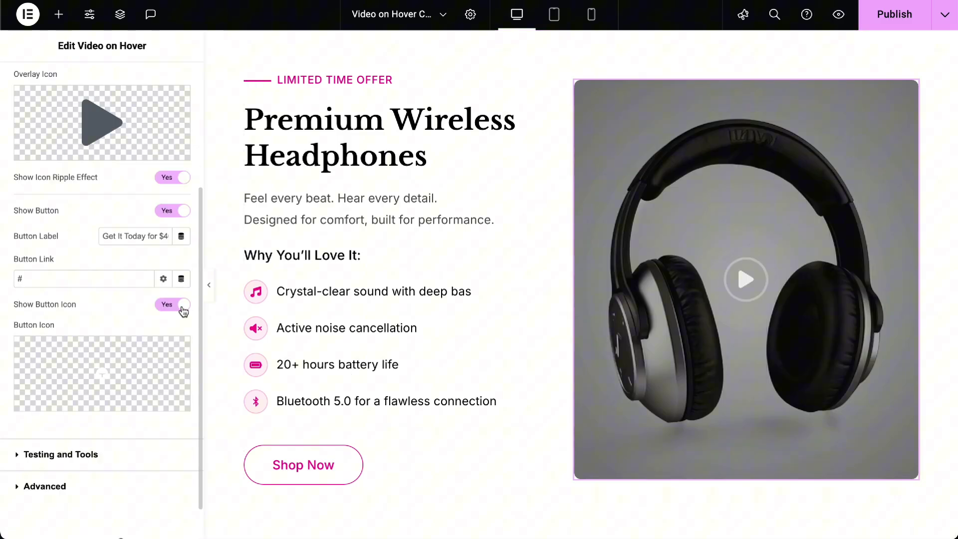
click(174, 306)
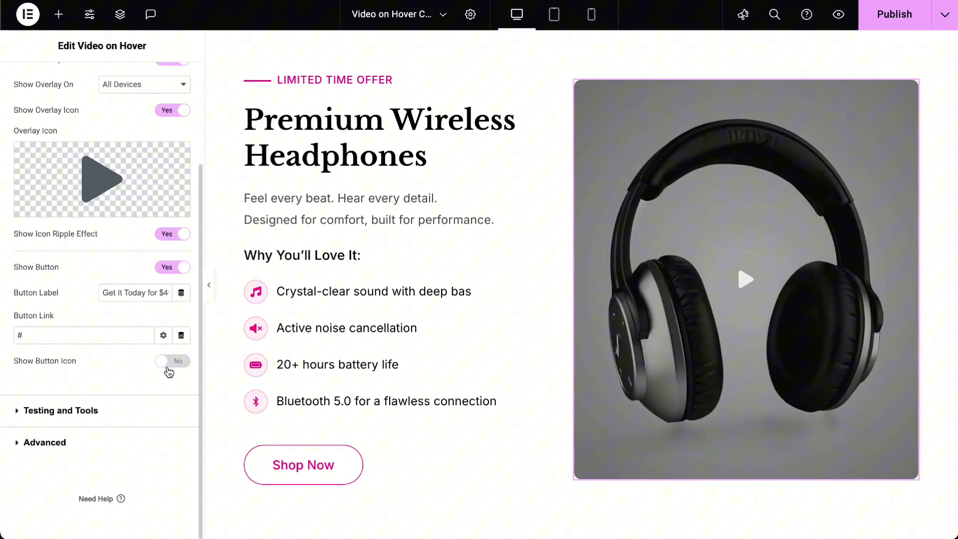
scroll(40, 110, up, 1)
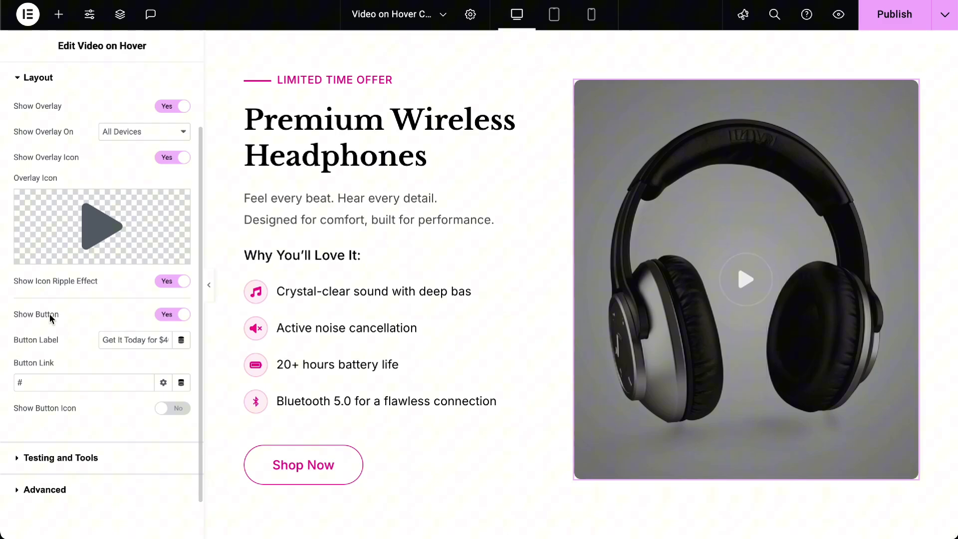
scroll(86, 416, down, 1)
click(60, 411)
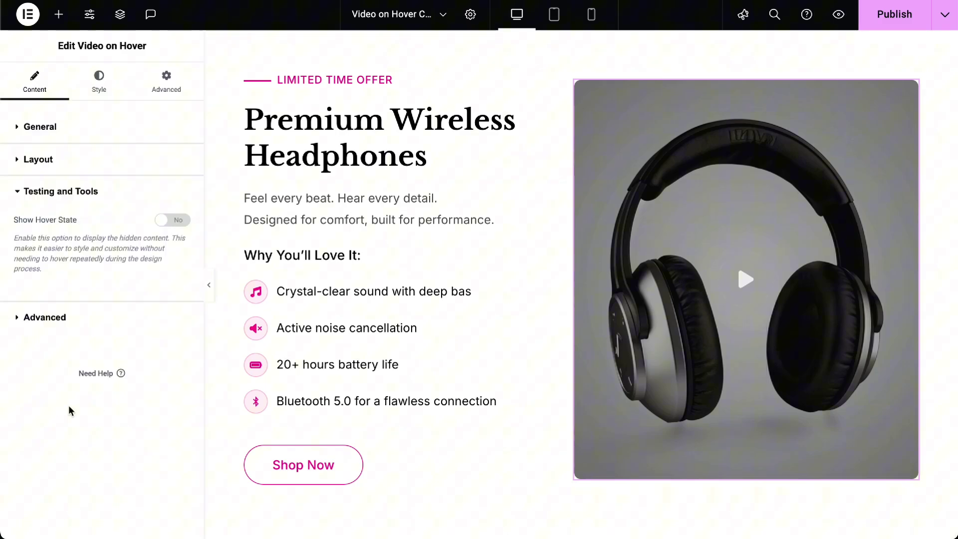
click(175, 220)
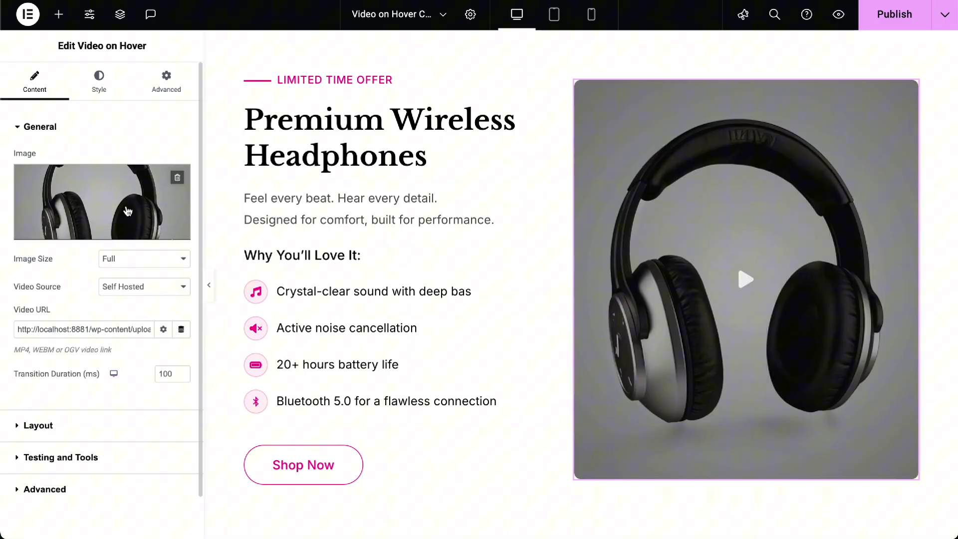
Step: Set the video widget height to 661 px and adjust the overlay and play-icon background colours
click(102, 90)
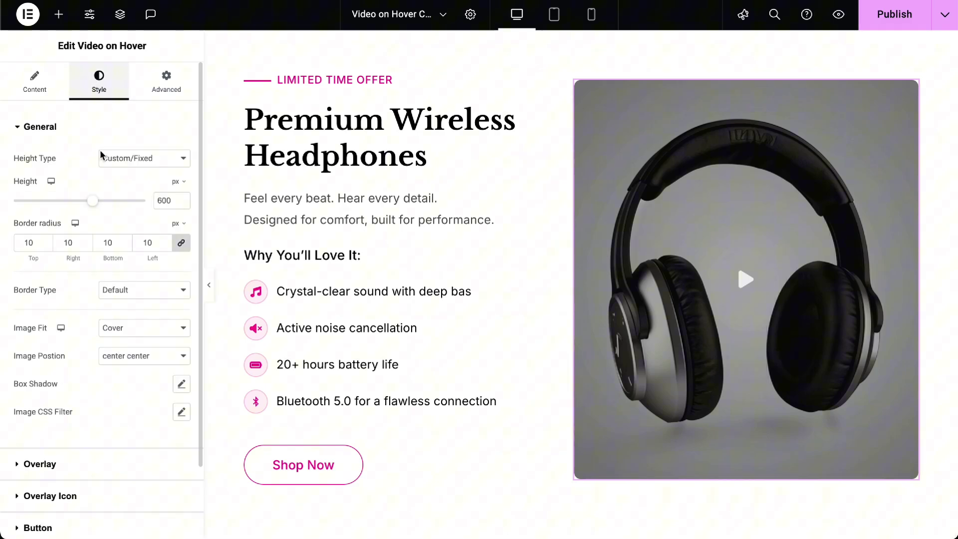
drag(91, 201, 101, 204)
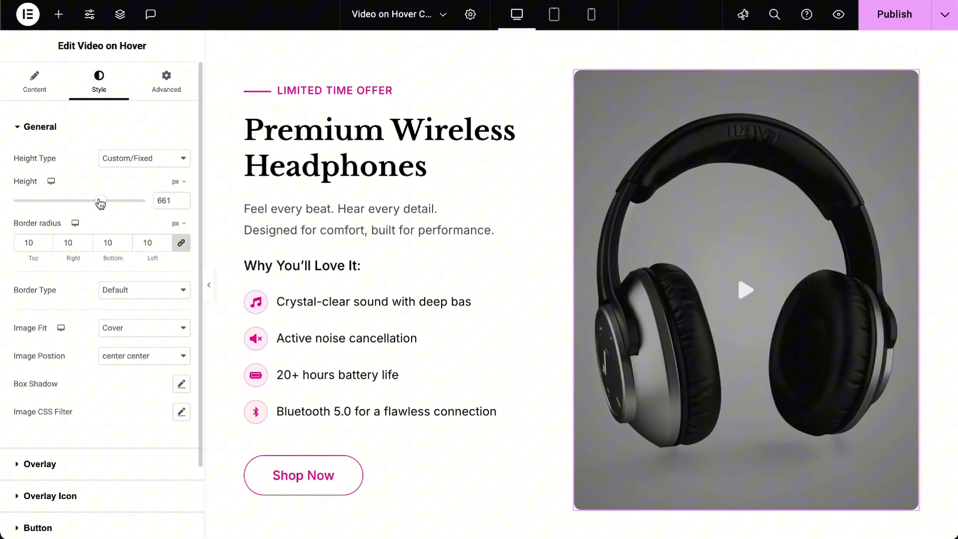
click(40, 465)
click(183, 190)
click(49, 326)
click(182, 404)
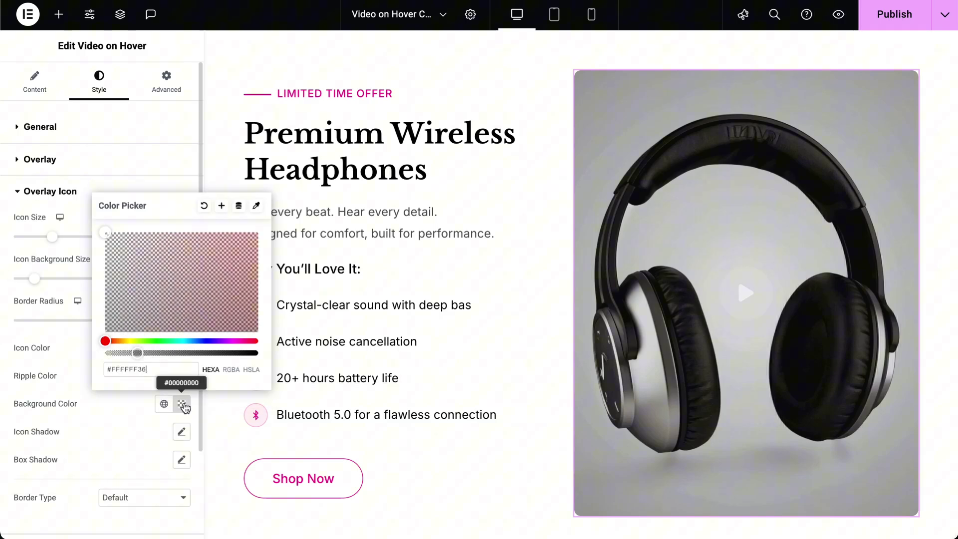
mouse_move(746, 293)
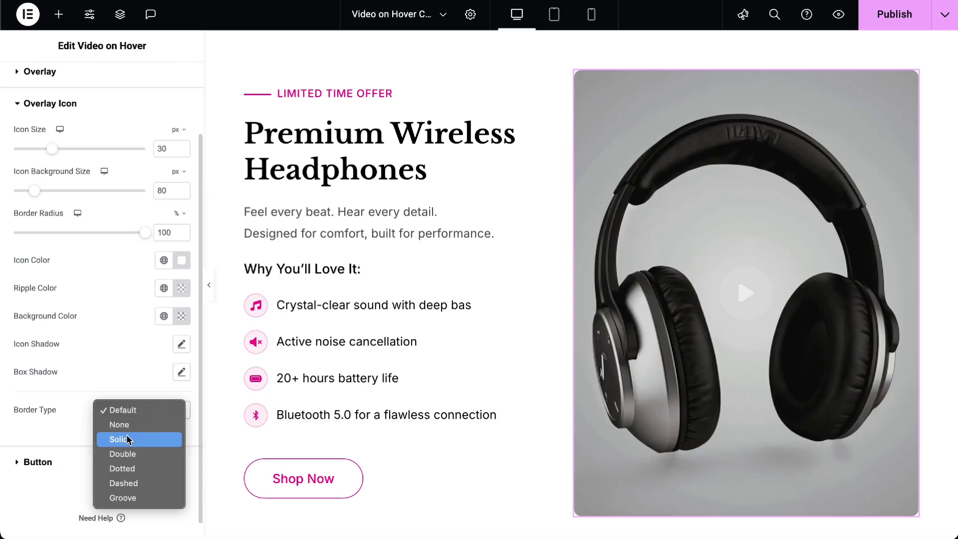
Step: Give the play icon a solid border and install the Badge widget
click(127, 439)
scroll(86, 422, down, 1)
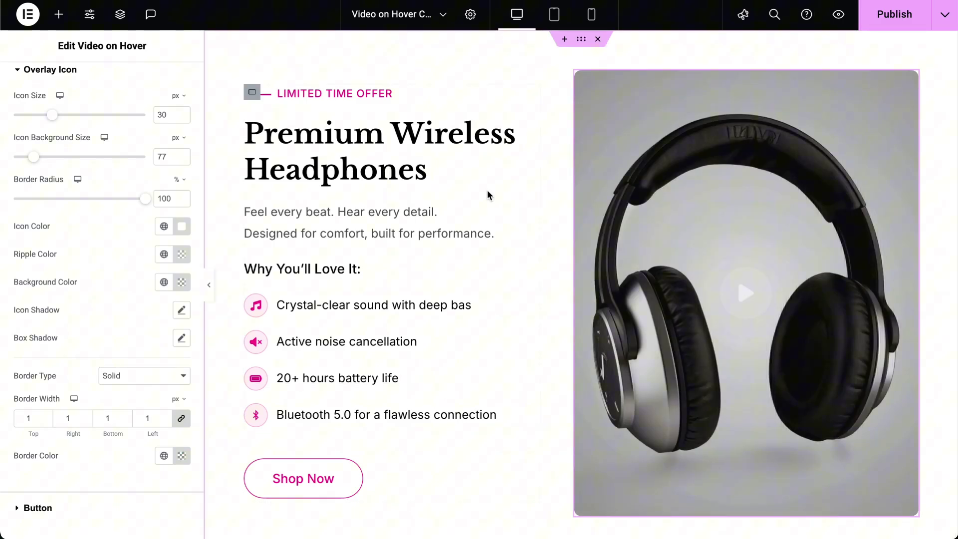
key(Escape)
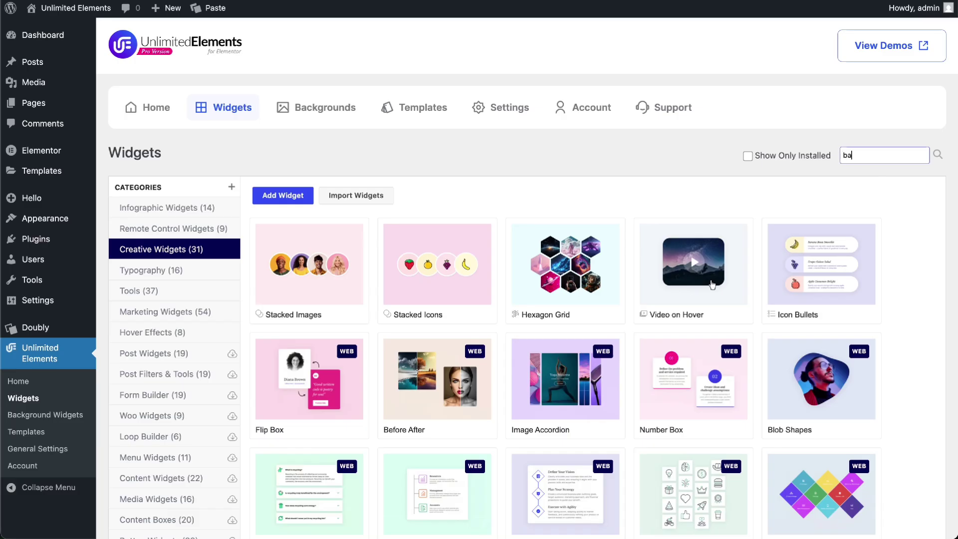
text(dge)
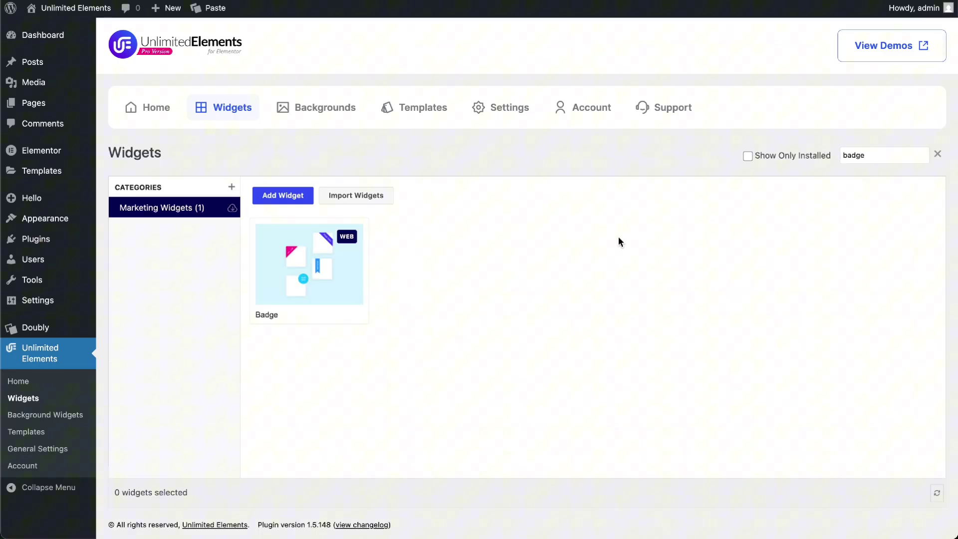
click(279, 280)
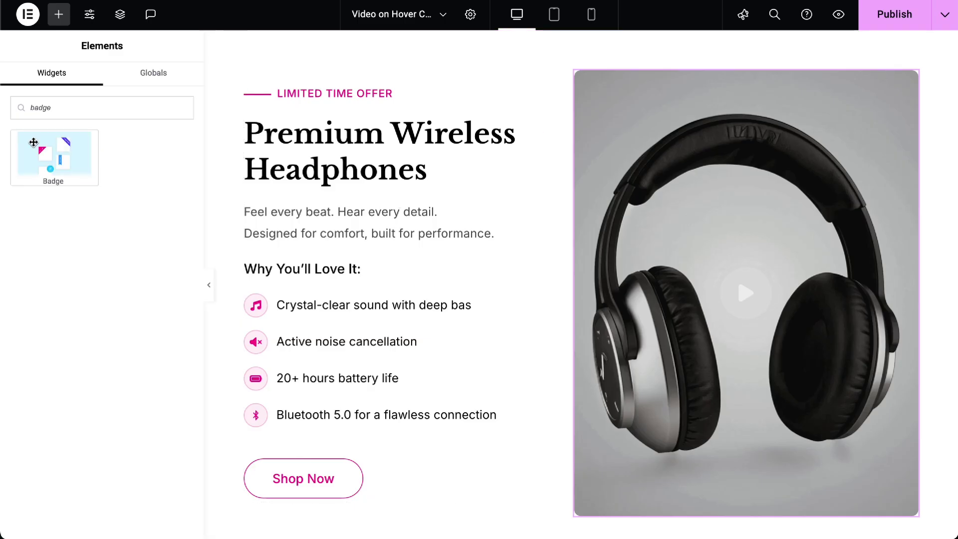
Step: Place a pink bookmark-style '30% OFF' badge on the headphones image and preview the page
drag(33, 142, 599, 81)
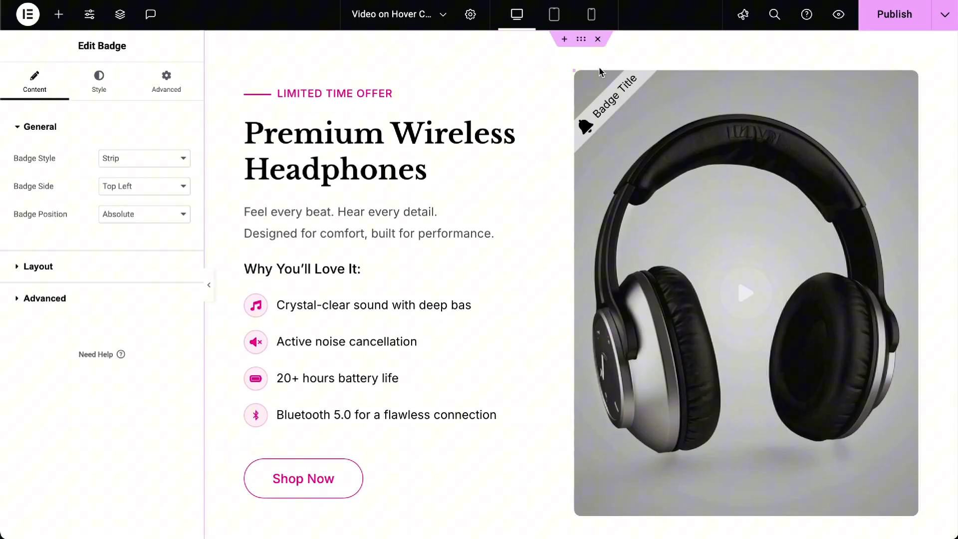
click(143, 158)
click(139, 188)
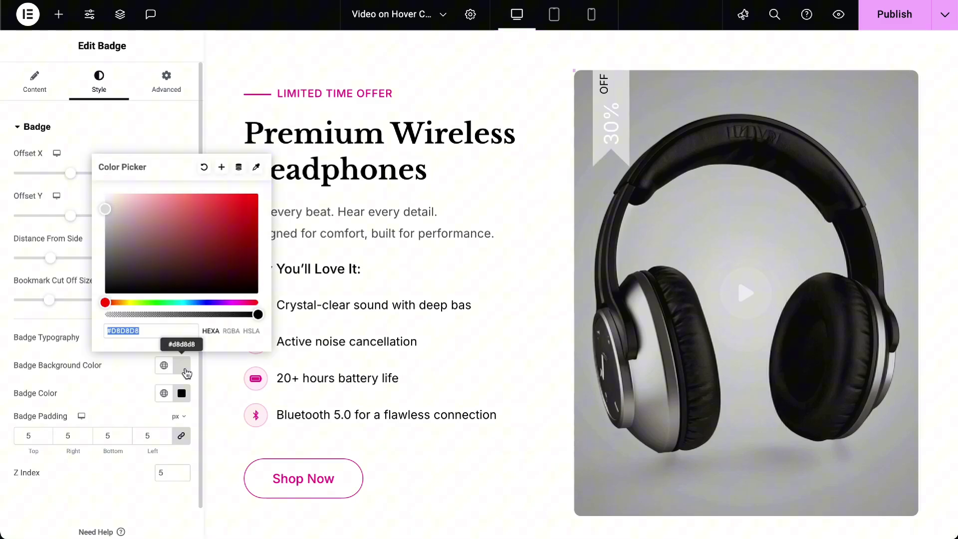
click(210, 284)
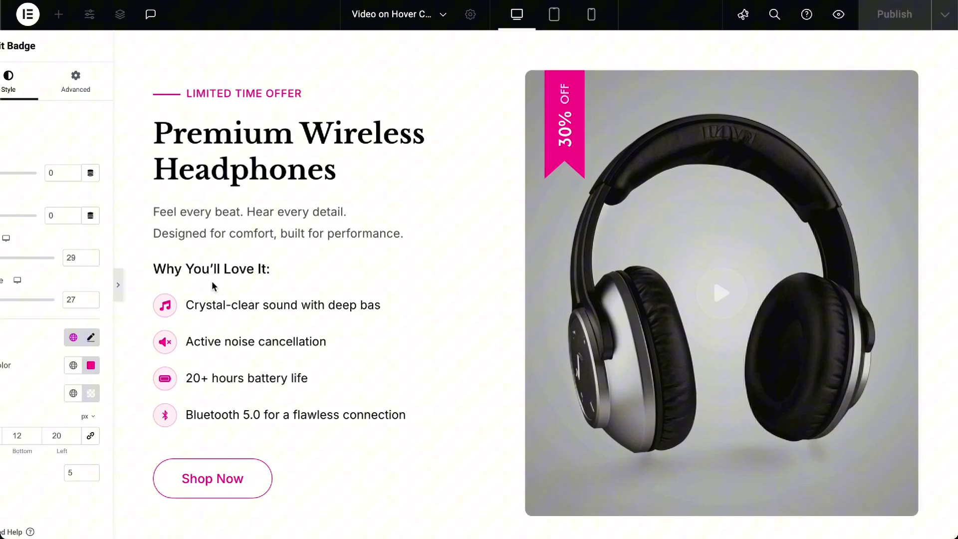